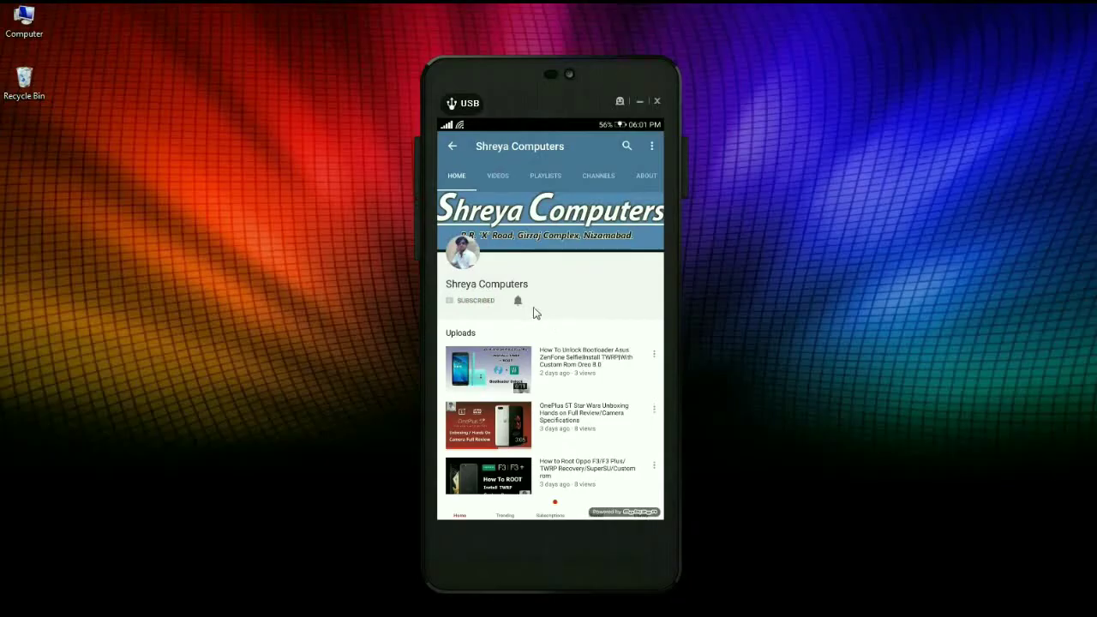
Step: Set the channel's notification bell to all notifications
{"action": "left_click", "coordinate": [518, 301]}
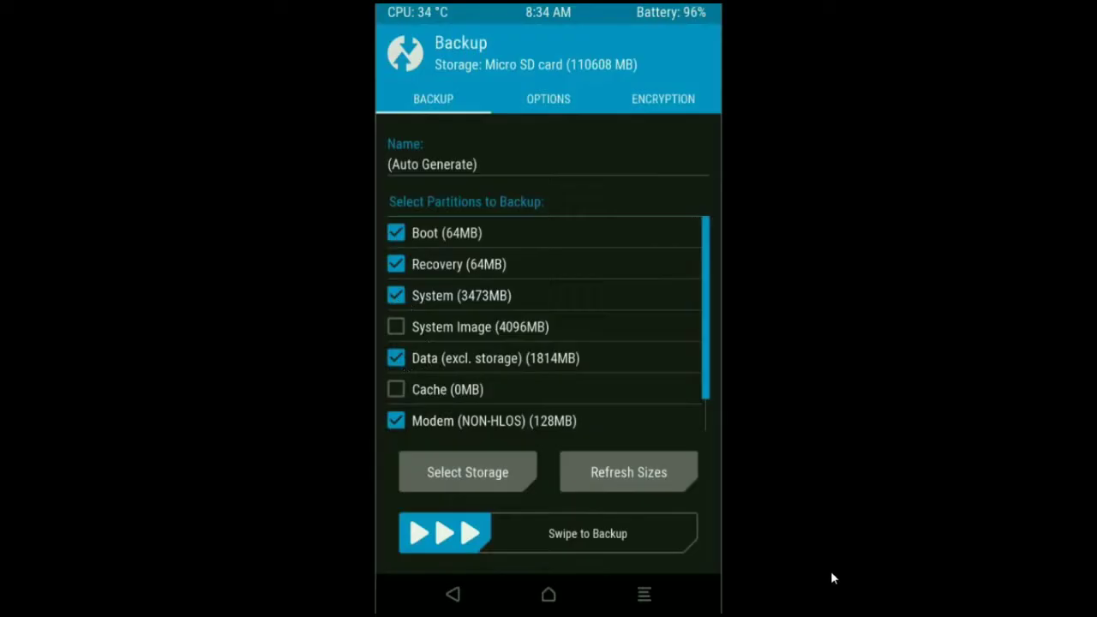
Step: Back up Boot, Recovery, System, Data and Modem to the micro SD card
{"action": "left_click_drag", "start_coordinate": [473, 540], "coordinate": [621, 536]}
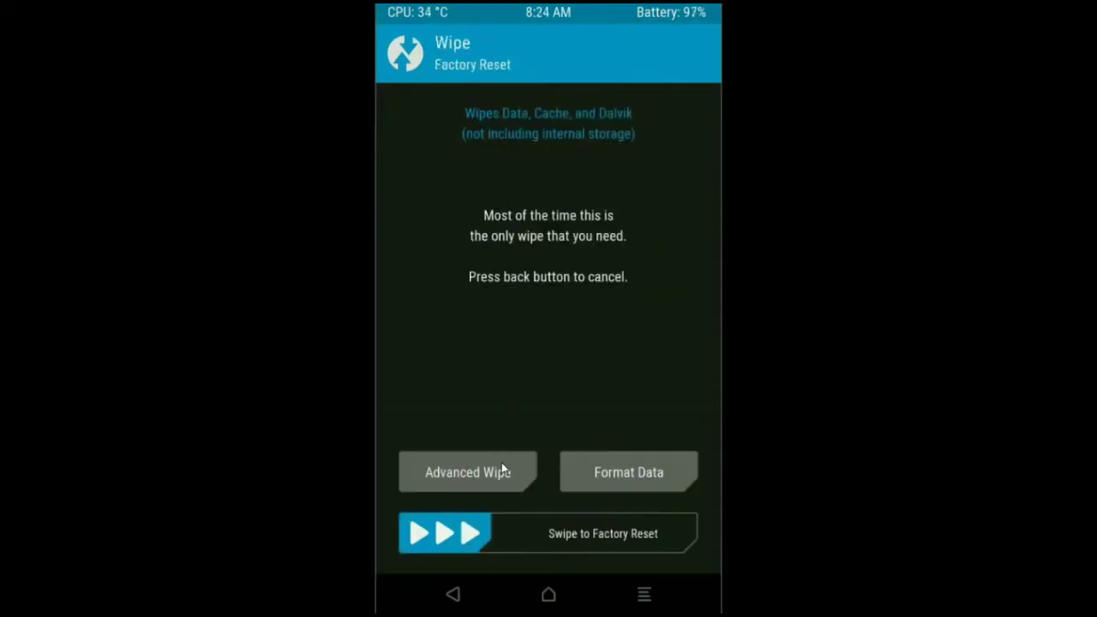
Step: Advanced-wipe the Dalvik/ART Cache, System, Data and Cache partitions
{"action": "left_click", "coordinate": [502, 463]}
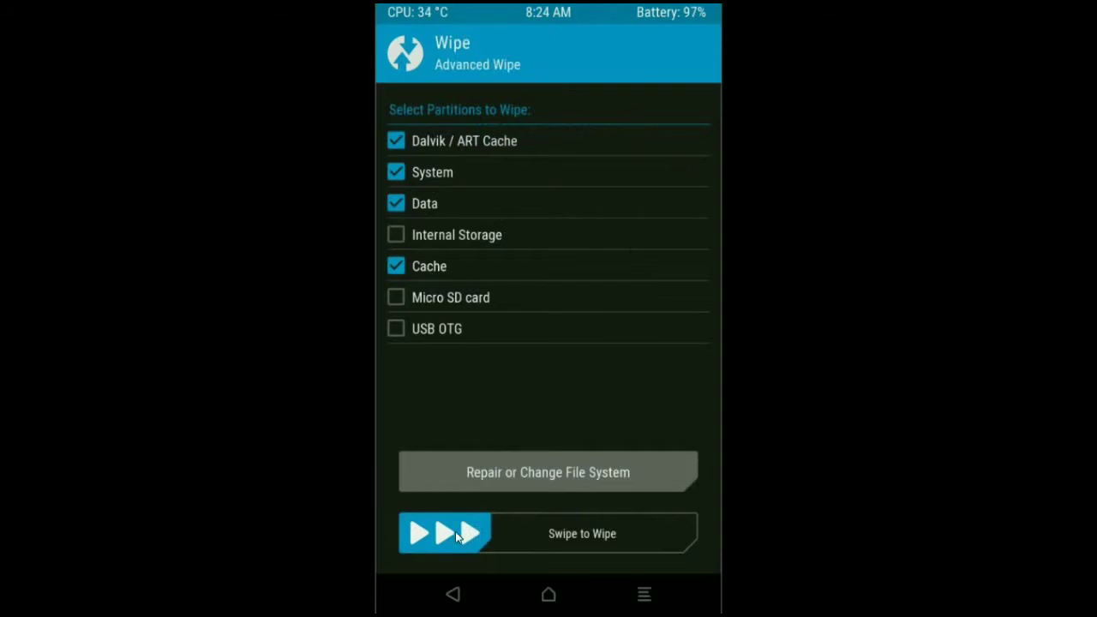
{"action": "left_click_drag", "start_coordinate": [456, 533], "coordinate": [629, 530]}
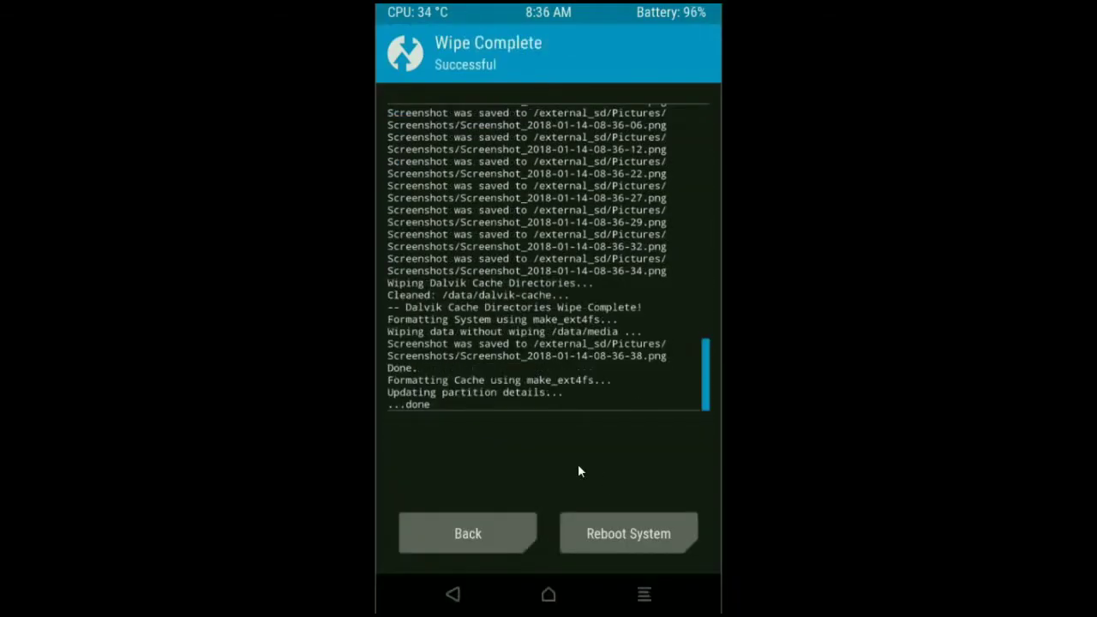
Step: Flash the Android Oreo 8.1 Beta ROM zip from the micro SD card
{"action": "left_click", "coordinate": [481, 545]}
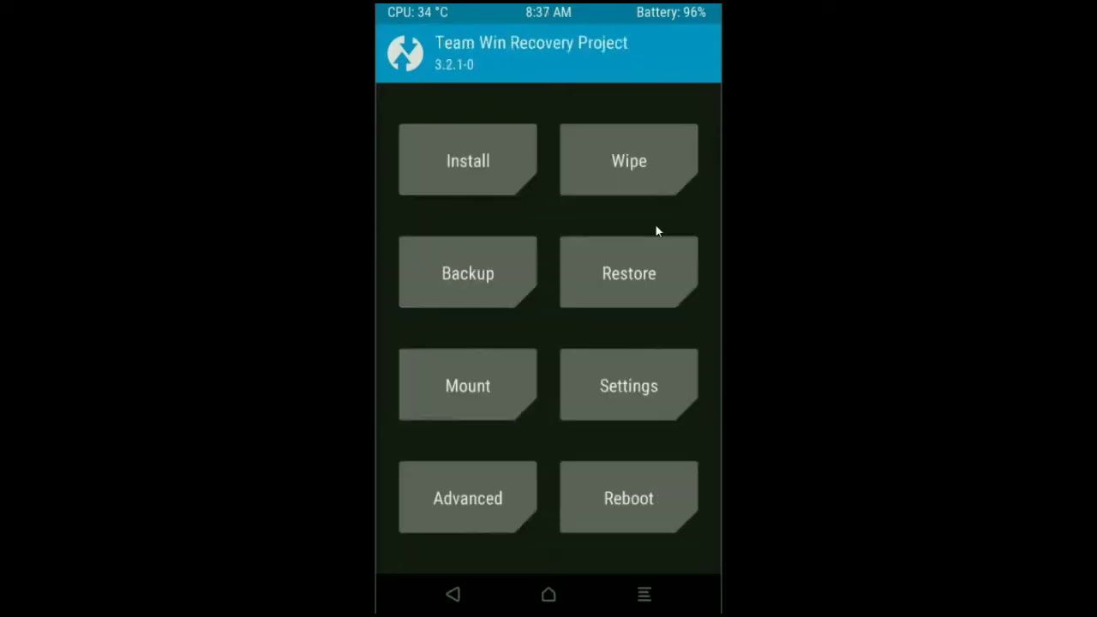
{"action": "left_click", "coordinate": [431, 158]}
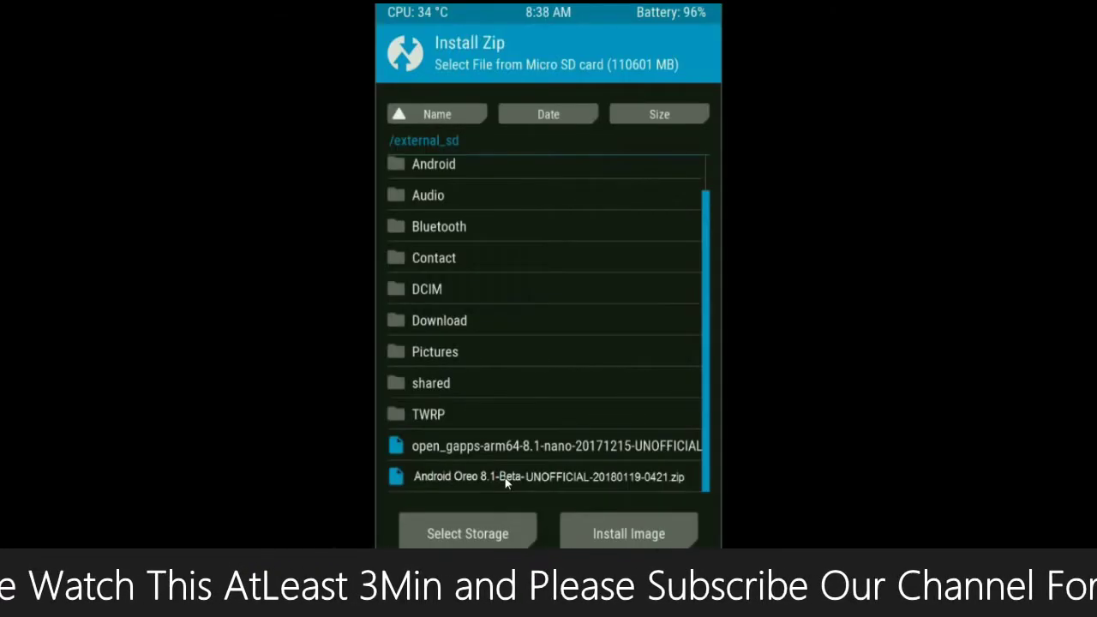
{"action": "left_click", "coordinate": [504, 477]}
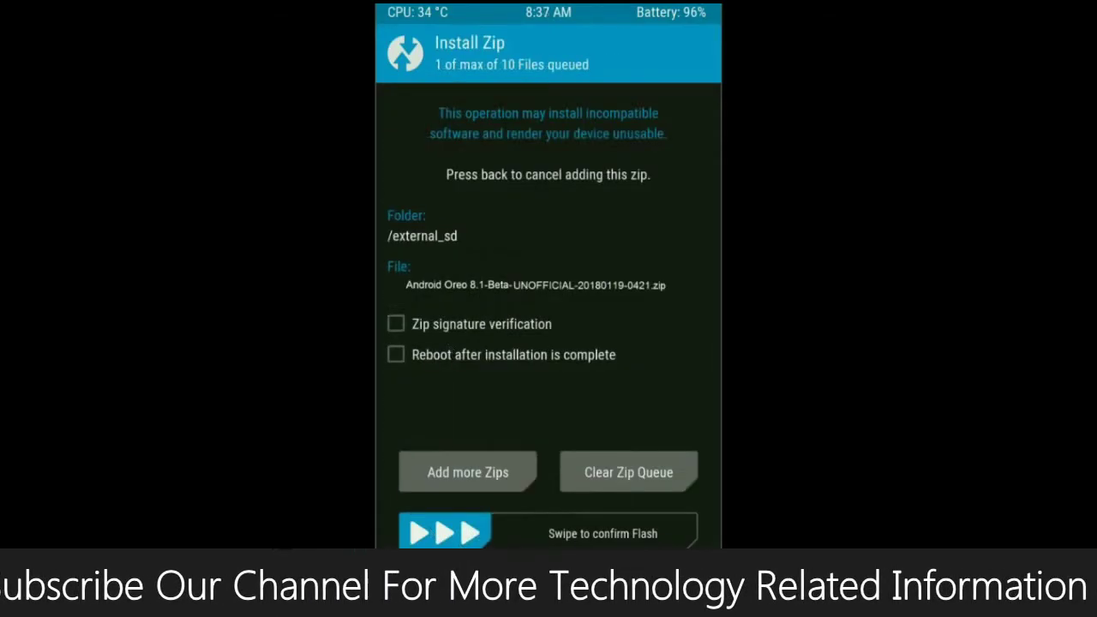
{"action": "left_click_drag", "start_coordinate": [471, 533], "coordinate": [637, 532]}
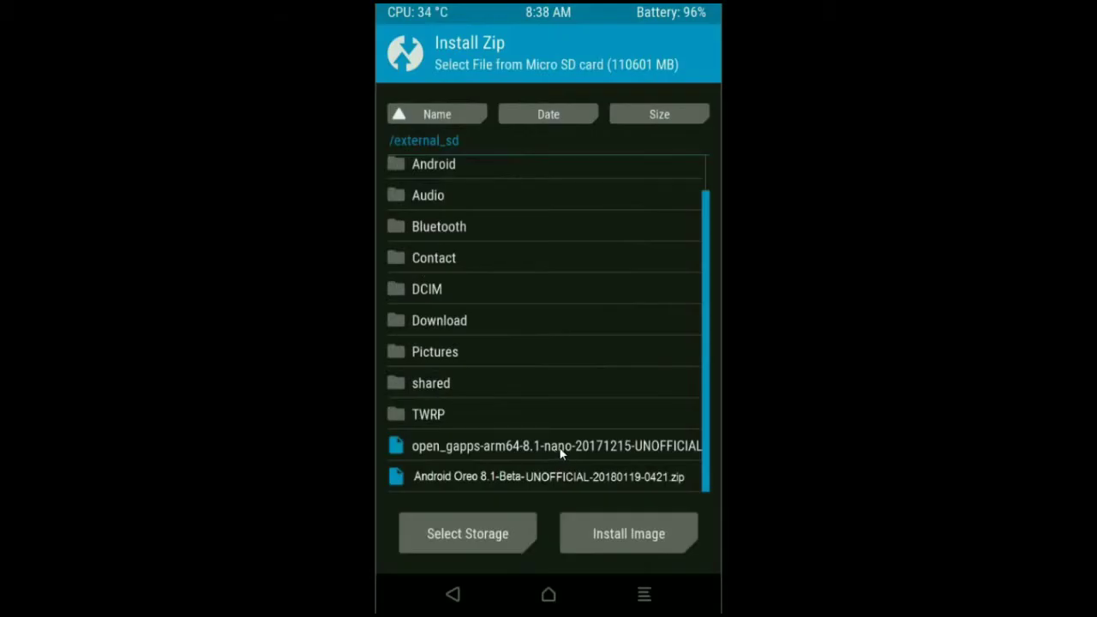
Step: Flash open_gapps-arm64-8.1-nano-20171215-UNOFFICIAL.zip after the ROM
{"action": "left_click", "coordinate": [561, 453]}
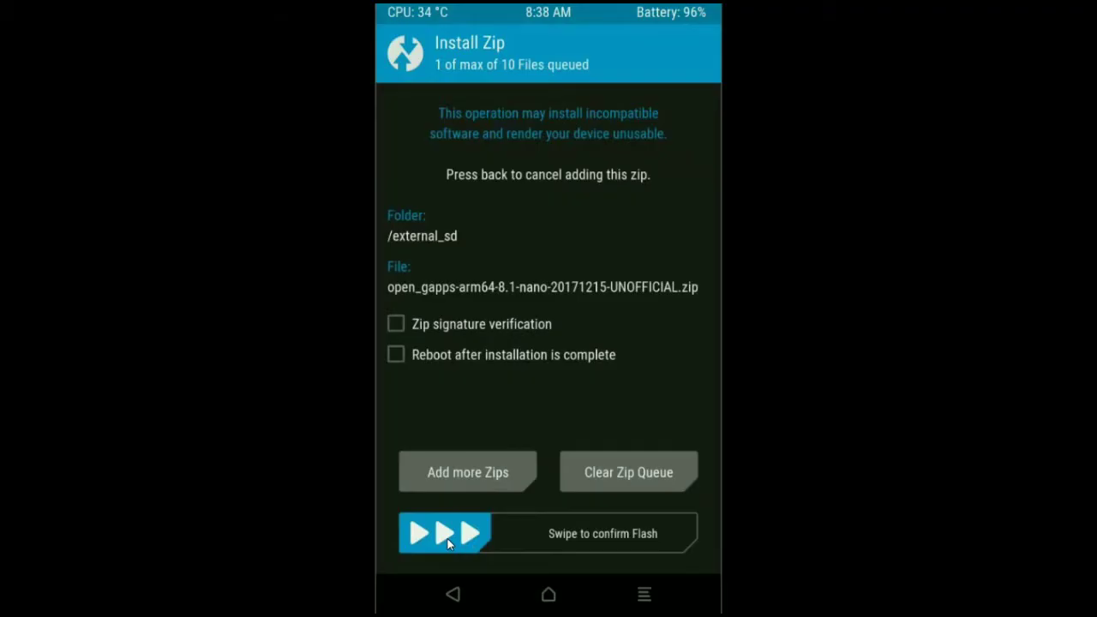
{"action": "left_click_drag", "start_coordinate": [447, 538], "coordinate": [649, 533]}
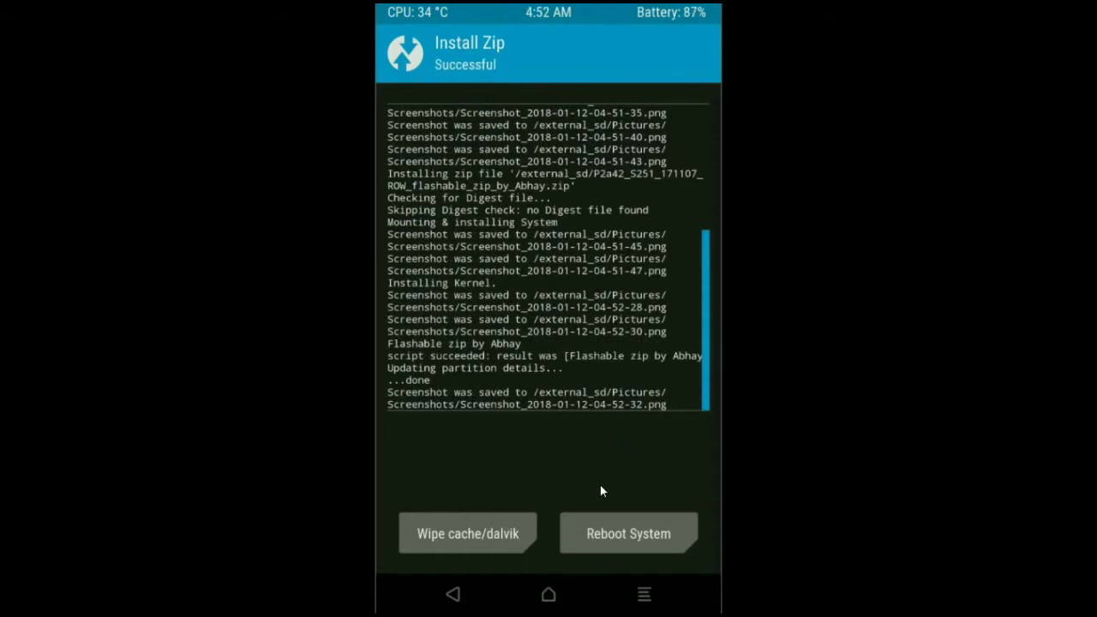
Step: Wipe the cache and Dalvik cache from the install result screen
{"action": "left_click", "coordinate": [501, 535]}
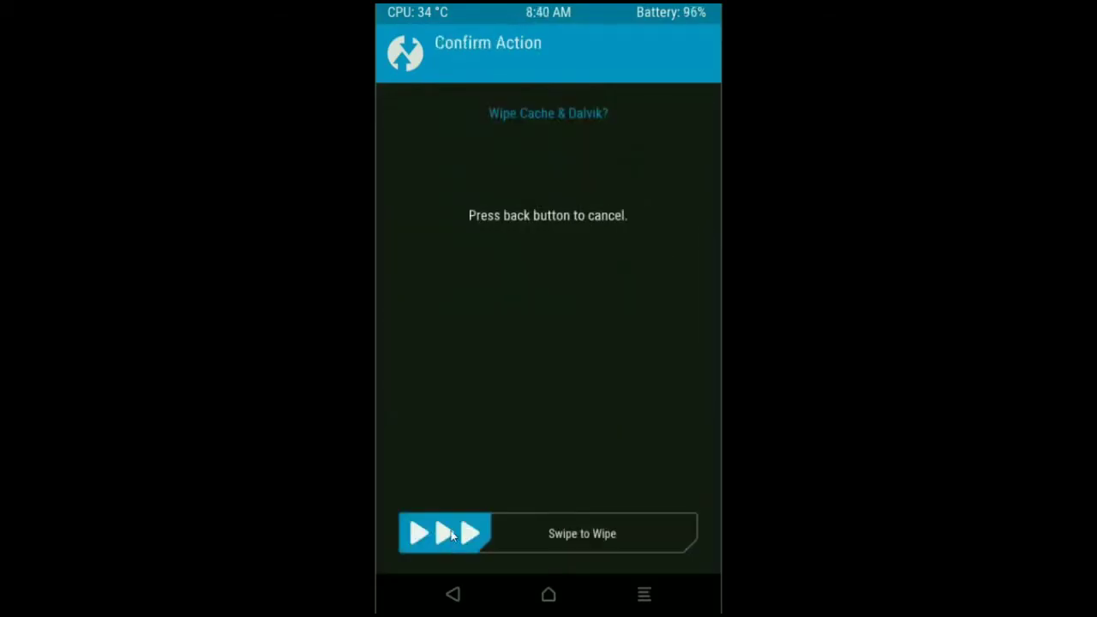
{"action": "left_click_drag", "start_coordinate": [452, 540], "coordinate": [627, 536]}
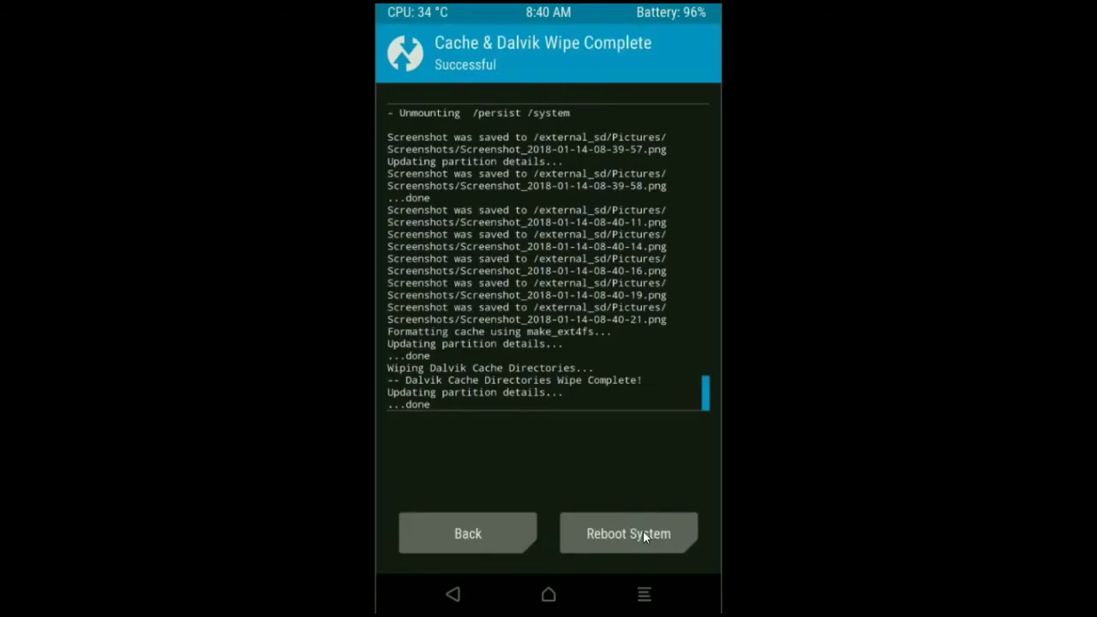
Step: Reboot from TWRP into the newly installed Android Oreo 8.1 system
{"action": "left_click", "coordinate": [642, 535]}
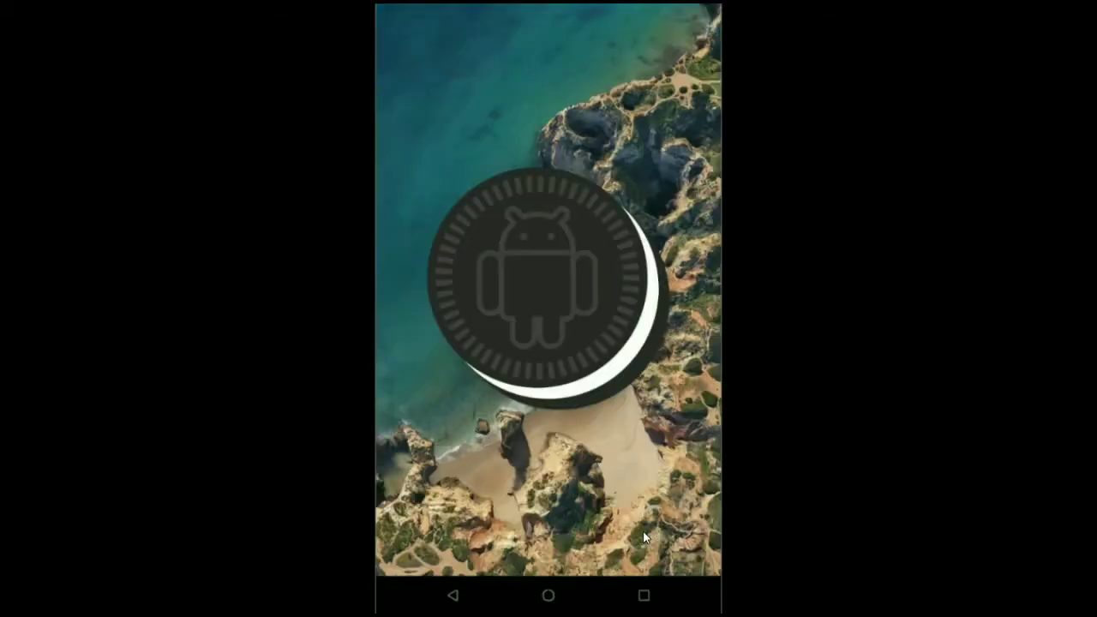